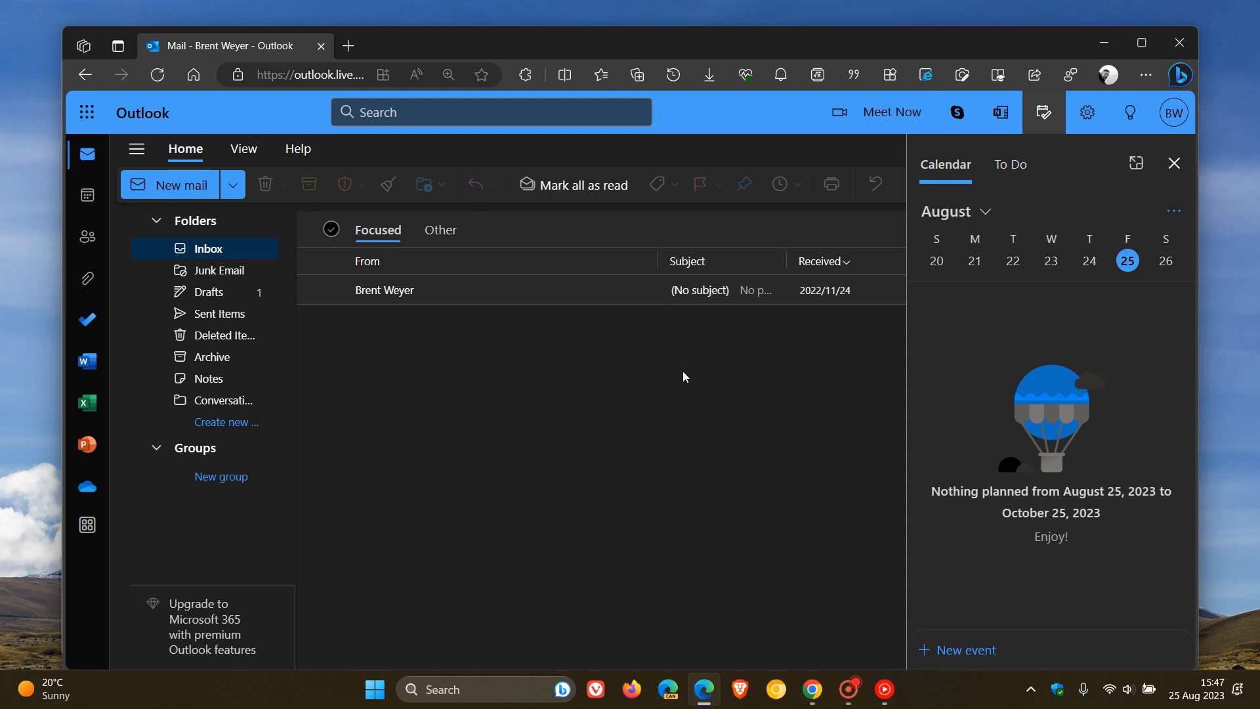
# Step: Alternate between the Outlook inbox and the Google Calendar August 2023 month view via the taskbar
pyautogui.click(813, 689)
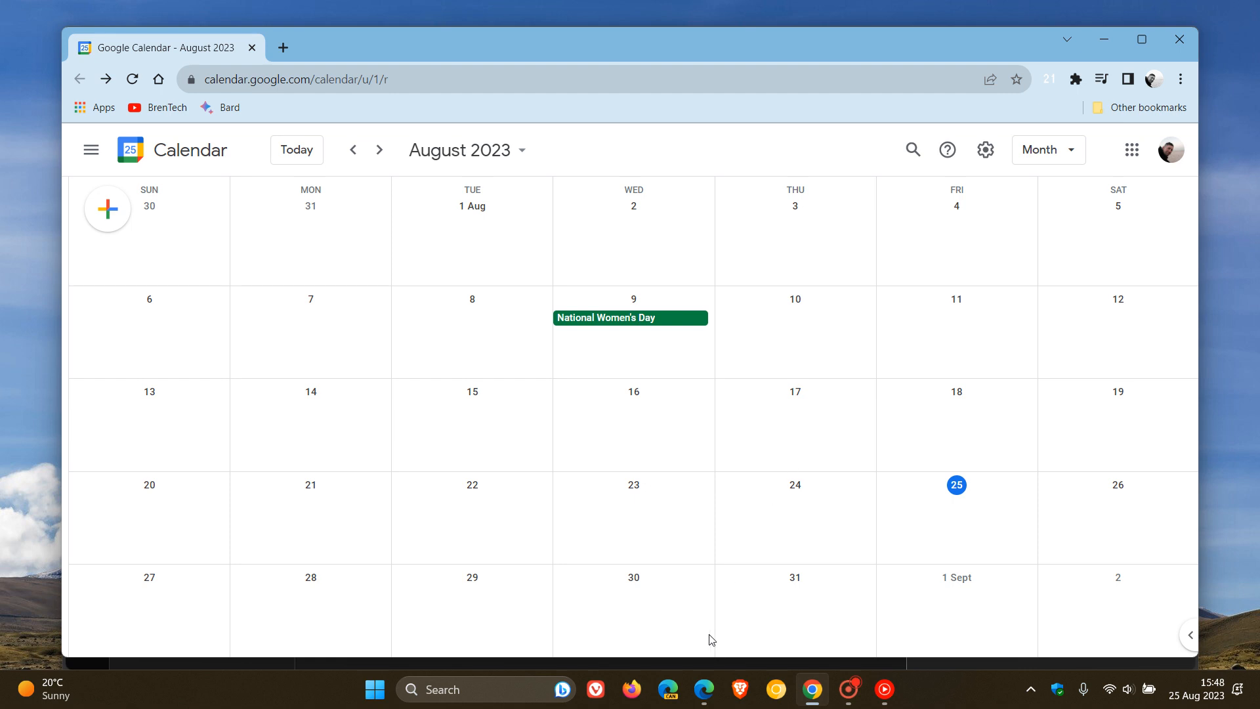
pyautogui.click(705, 690)
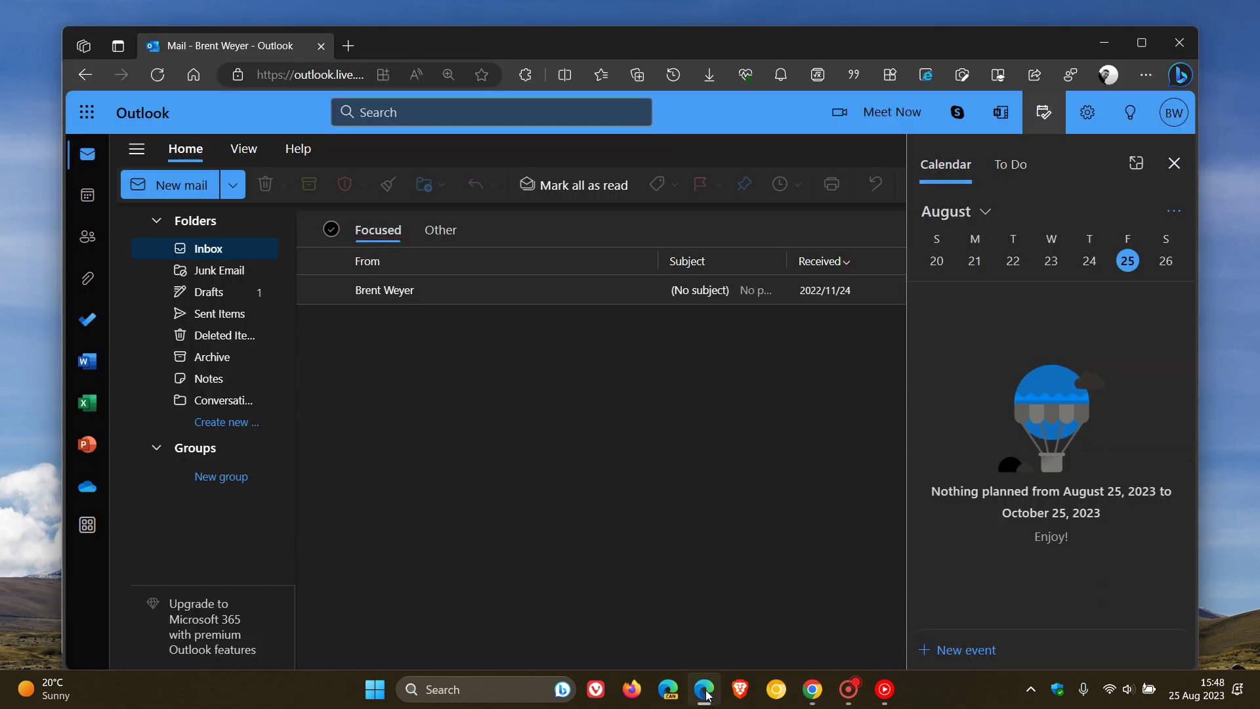
pyautogui.click(813, 689)
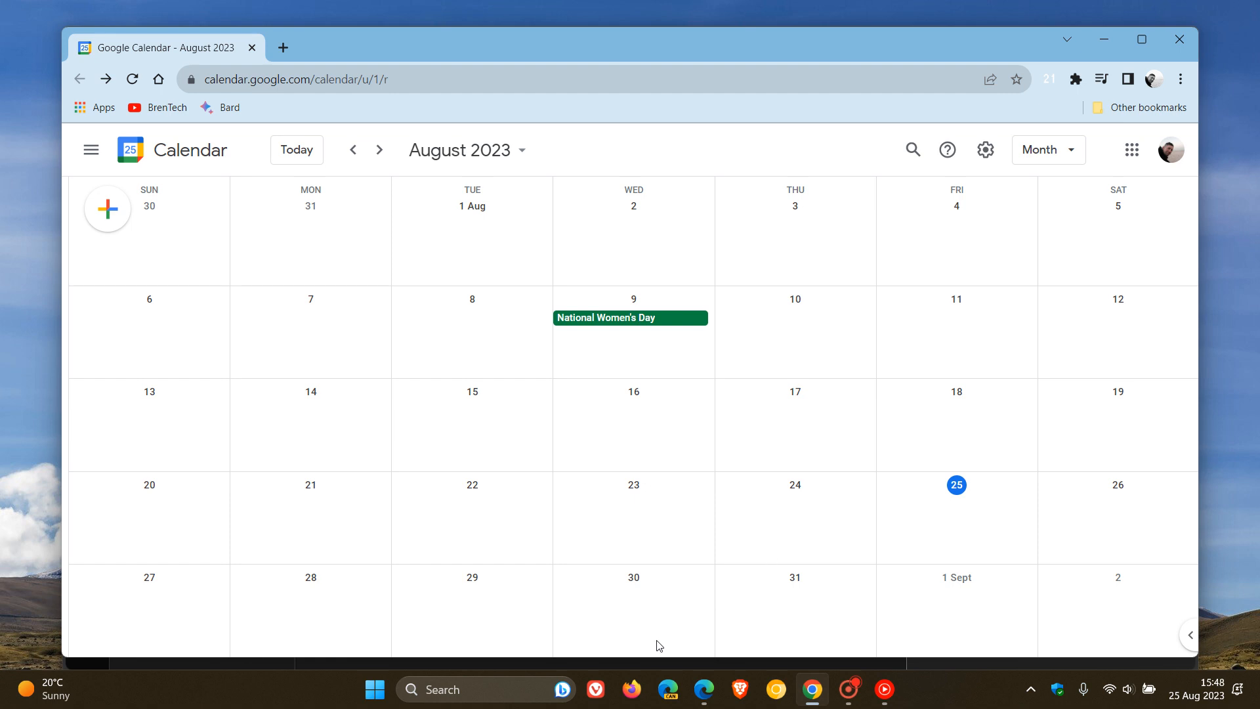
# Step: Flip between the Outlook inbox and the August calendar again, ending on the inbox
pyautogui.click(705, 690)
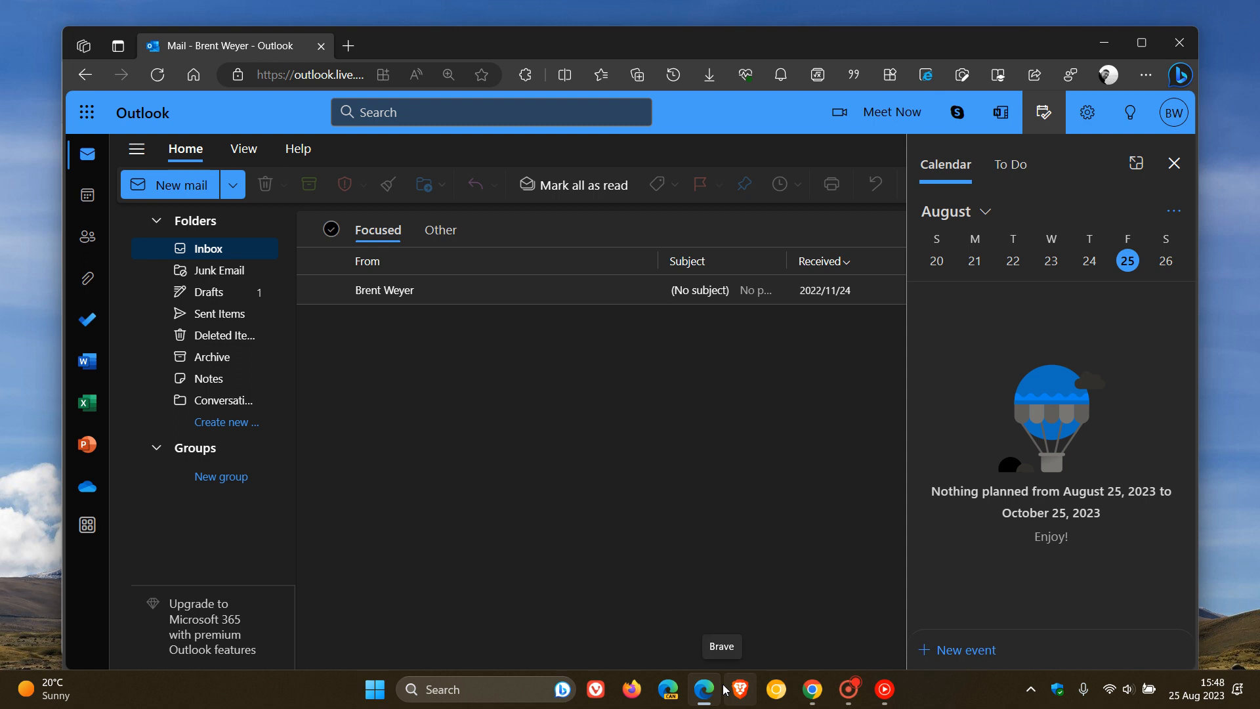
pyautogui.click(813, 689)
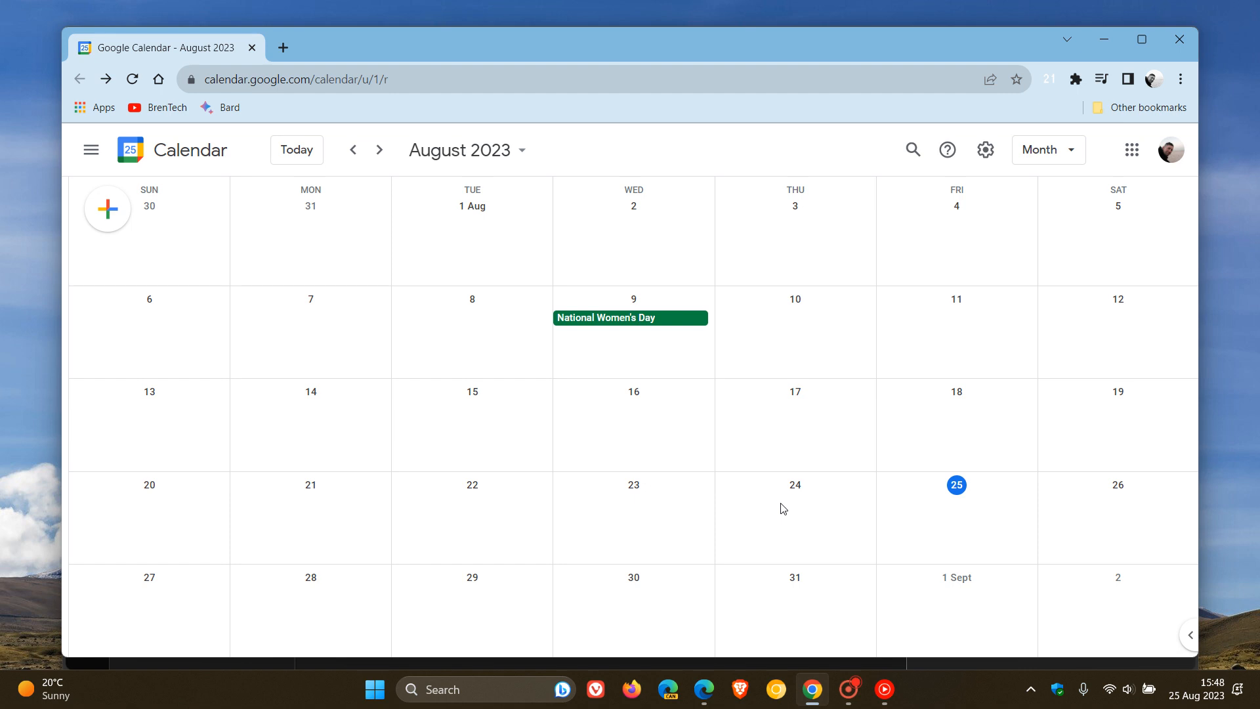
pyautogui.click(706, 689)
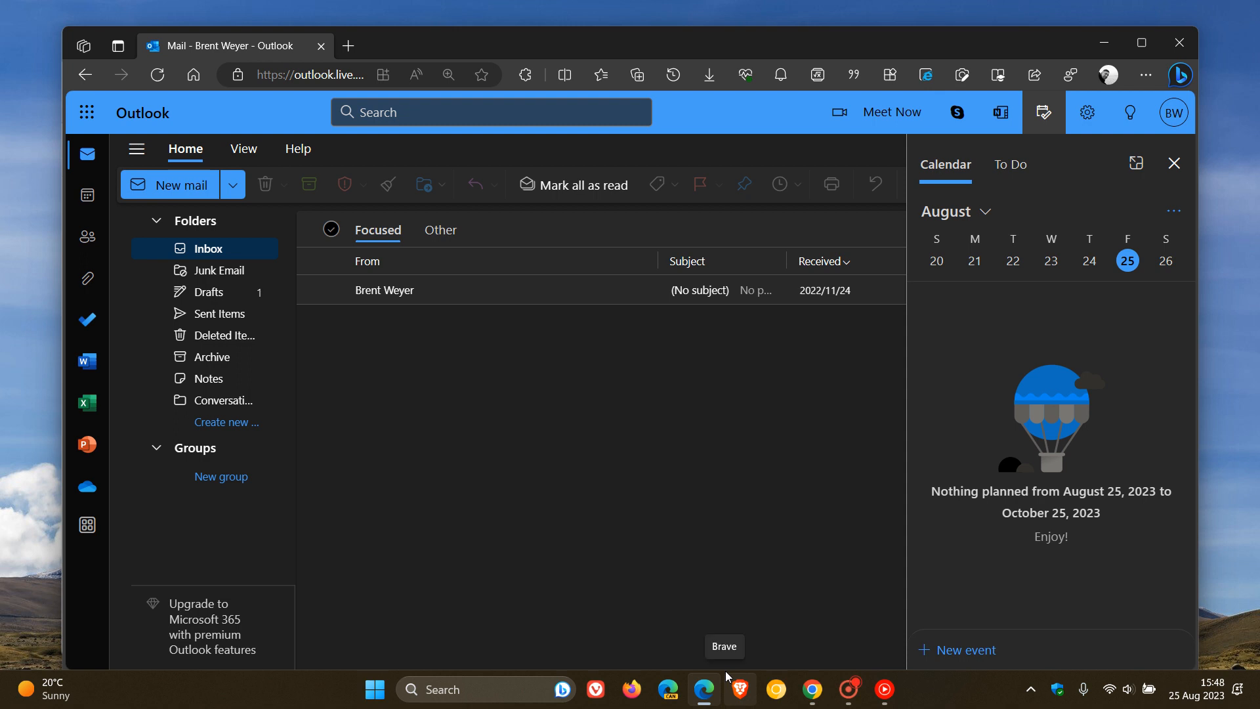
pyautogui.click(813, 689)
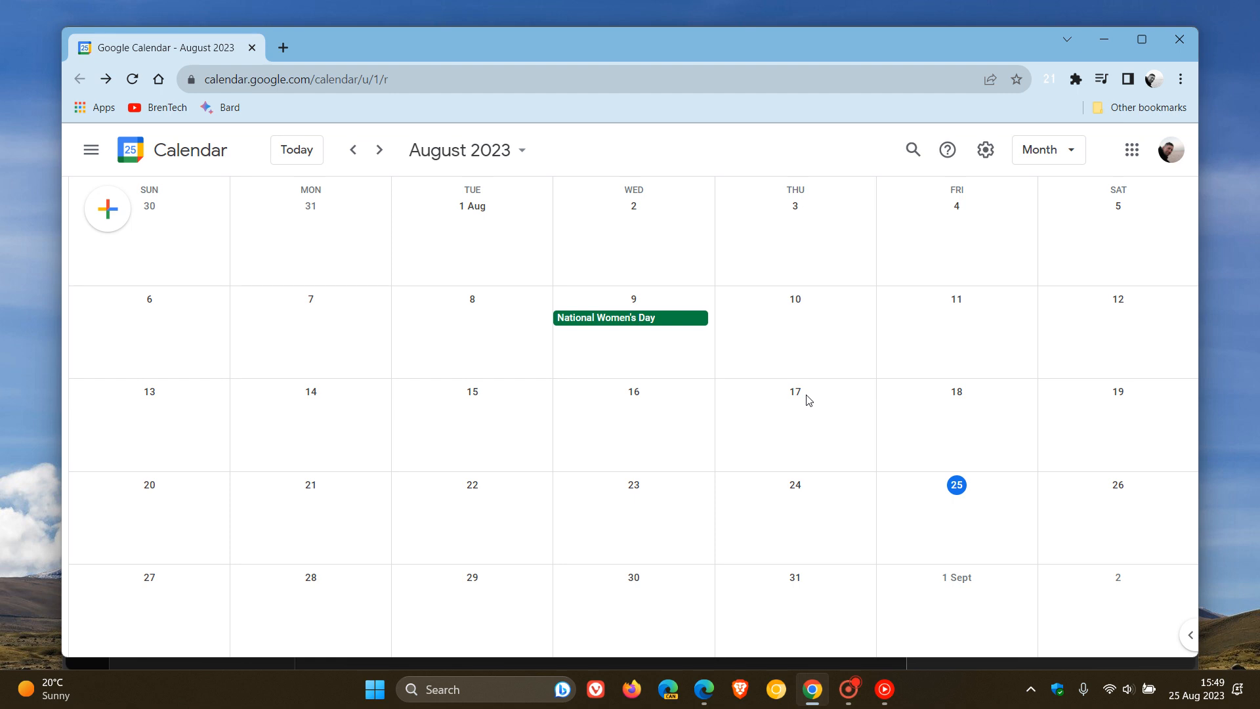
pyautogui.click(703, 690)
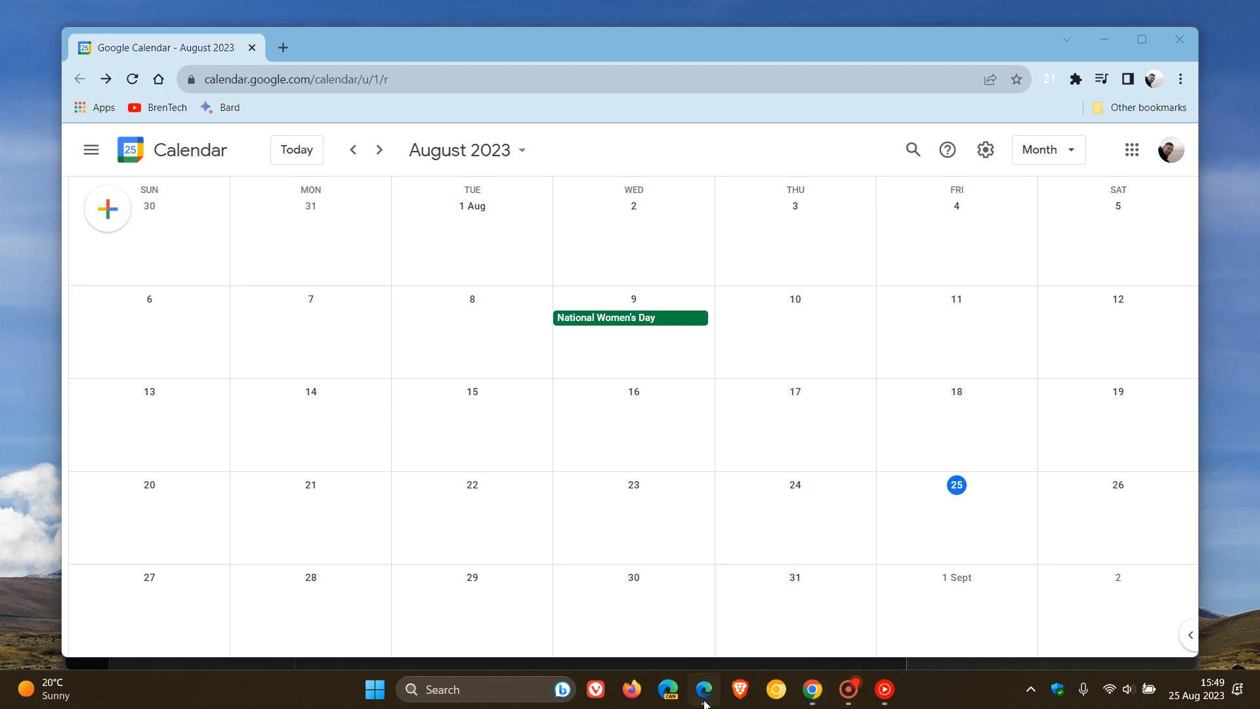